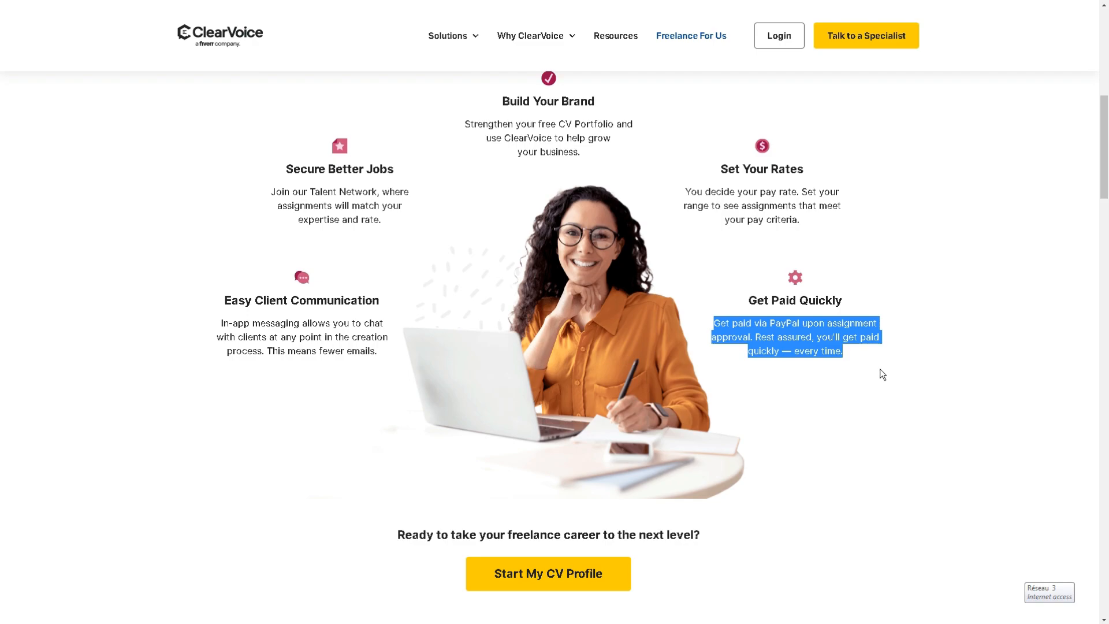
Examine ClearVoice's freelancer payment terms under Get Paid Quickly and a sample writer's CV portfolio page.
left_click(879, 369)
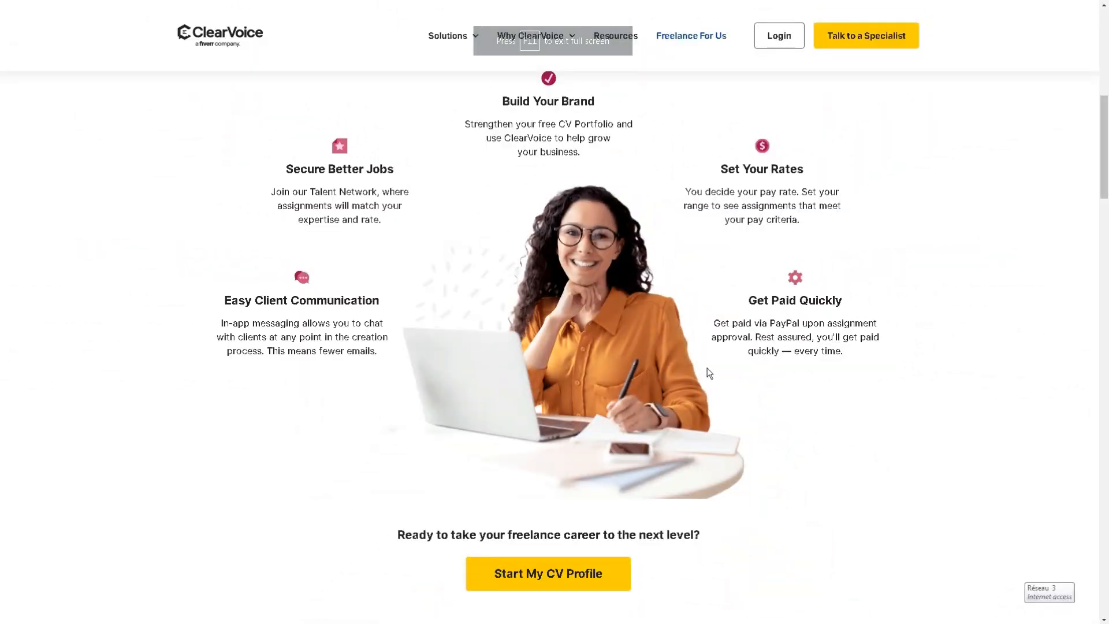
left_click(707, 367)
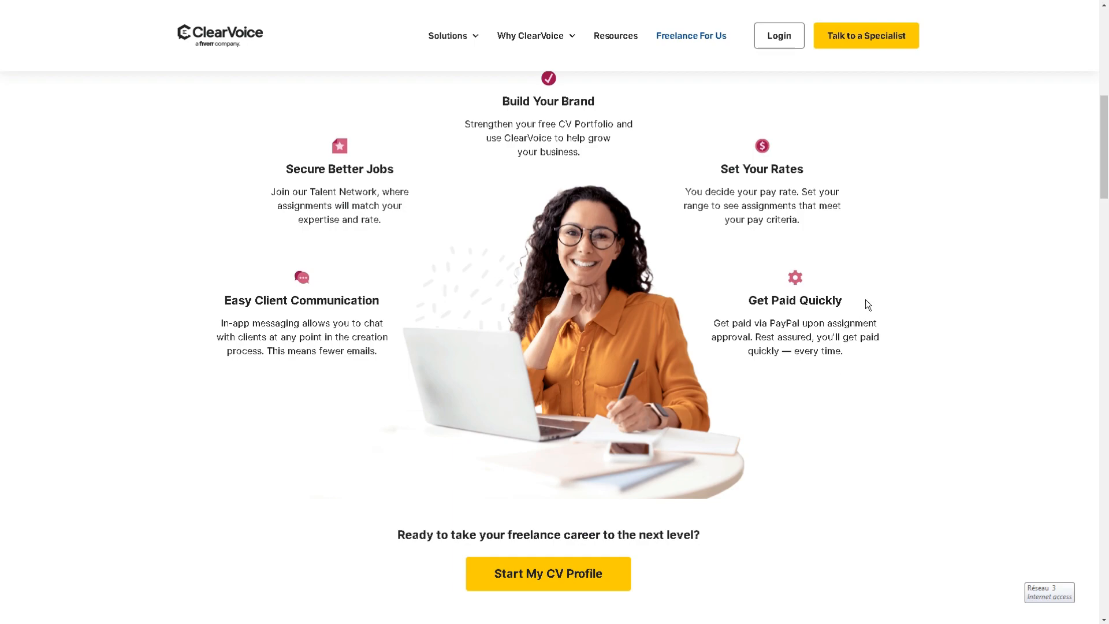
left_click_drag(852, 299, 739, 299)
left_click(737, 287)
left_click_drag(772, 324, 801, 322)
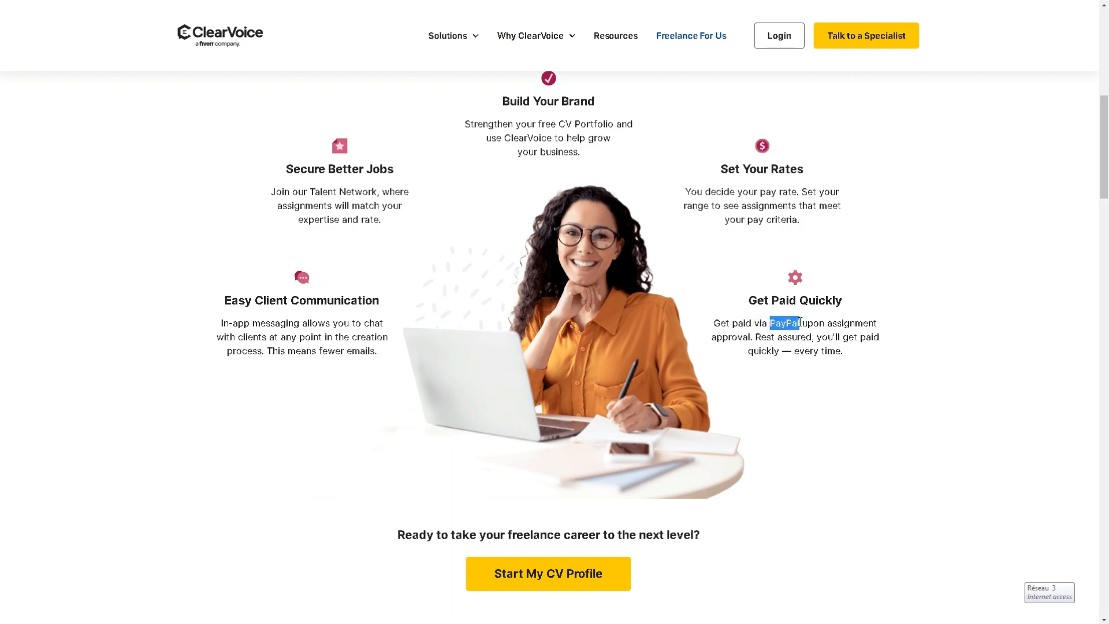
left_click(814, 386)
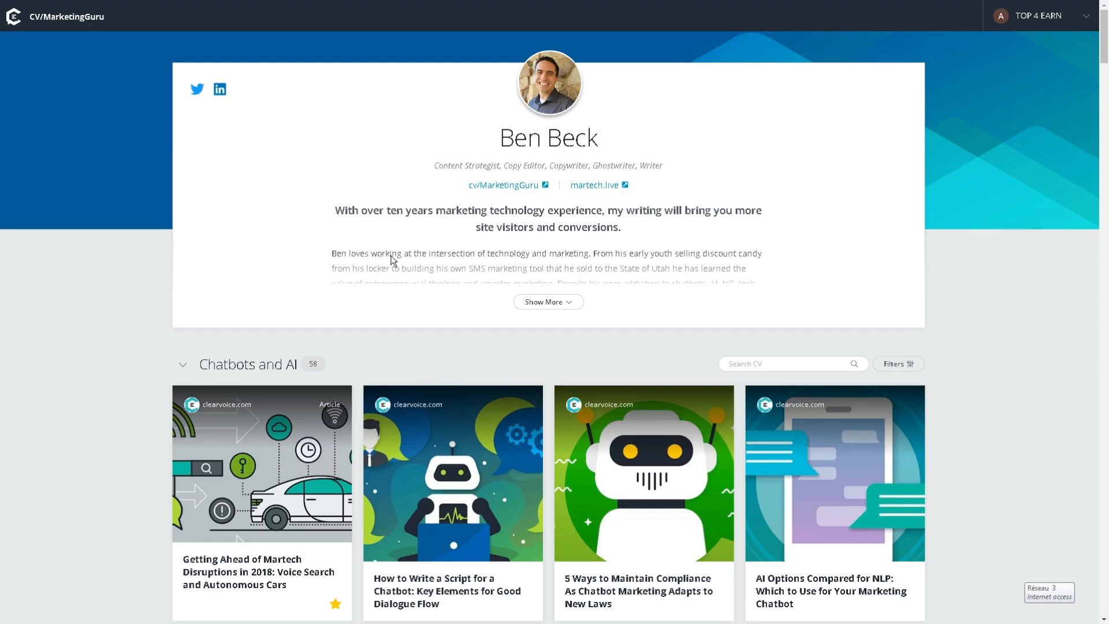
left_click(1102, 46)
left_click_drag(1106, 67, 1107, 36)
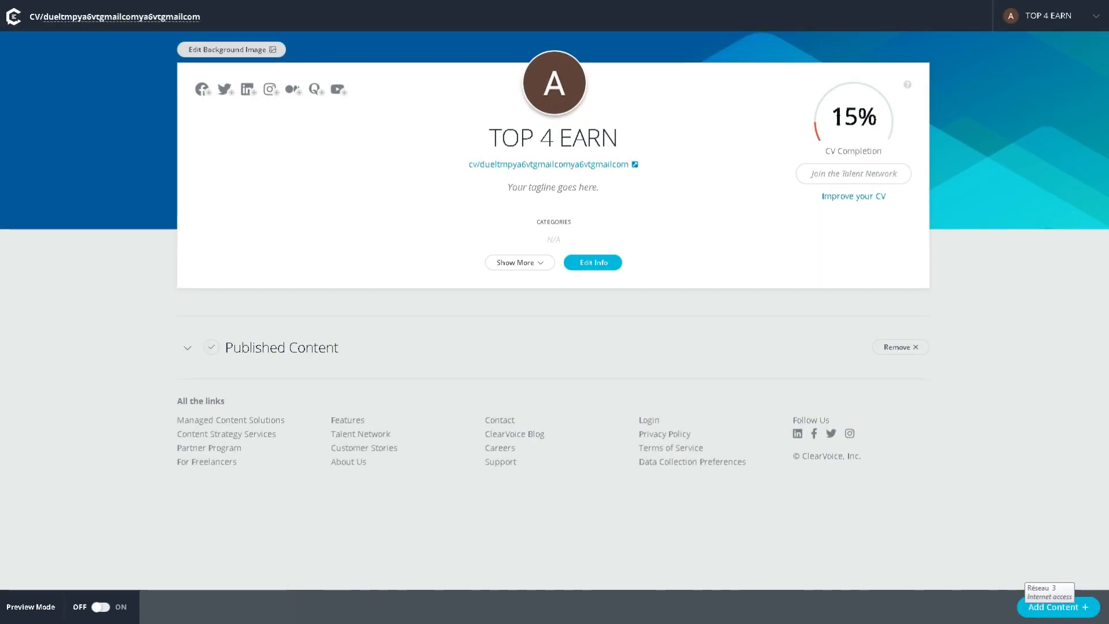
Examine the CV completion score on the new ClearVoice freelancer profile.
left_click_drag(878, 121, 825, 117)
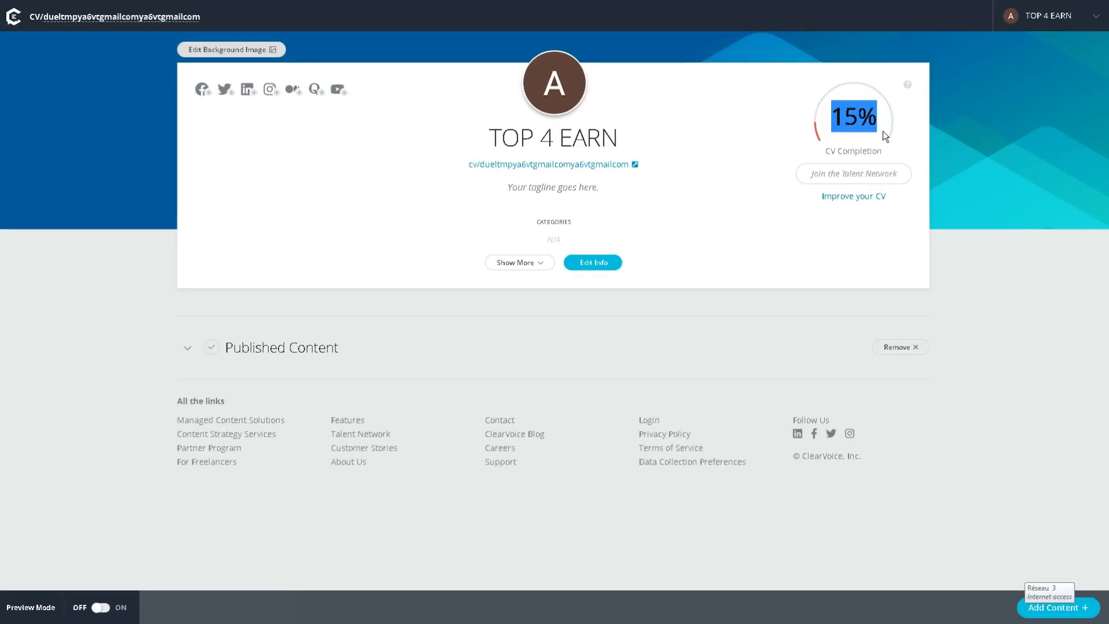
left_click(920, 123)
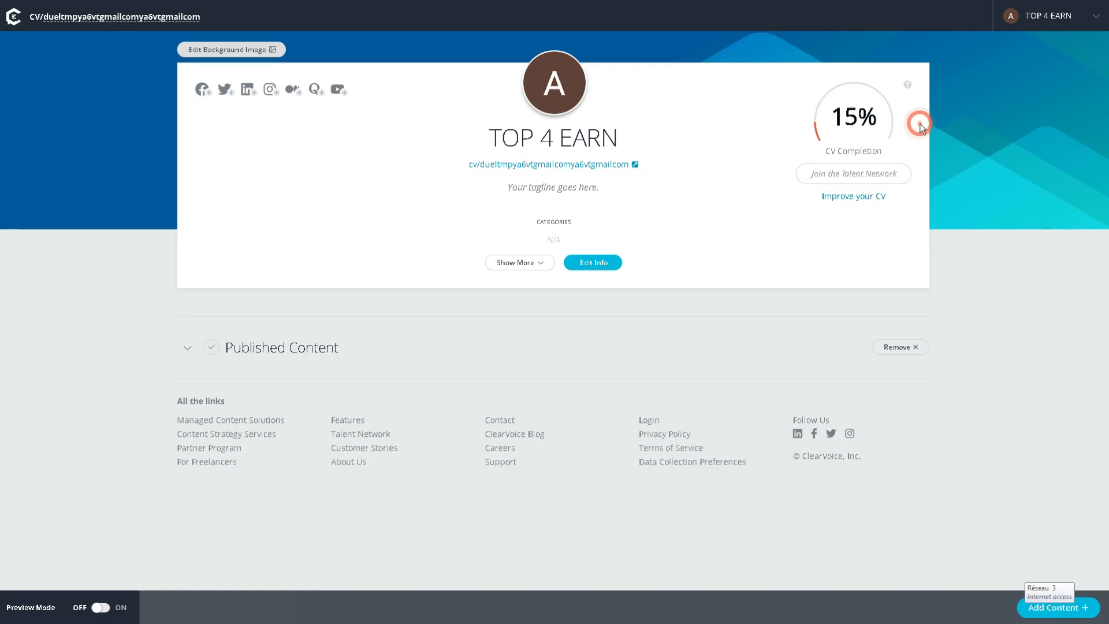
left_click_drag(820, 148, 890, 159)
left_click(889, 153)
mouse_move(844, 123)
left_mouse_down()
mouse_move(832, 122)
mouse_move(855, 128)
mouse_move(831, 111)
left_mouse_up()
left_click(826, 122)
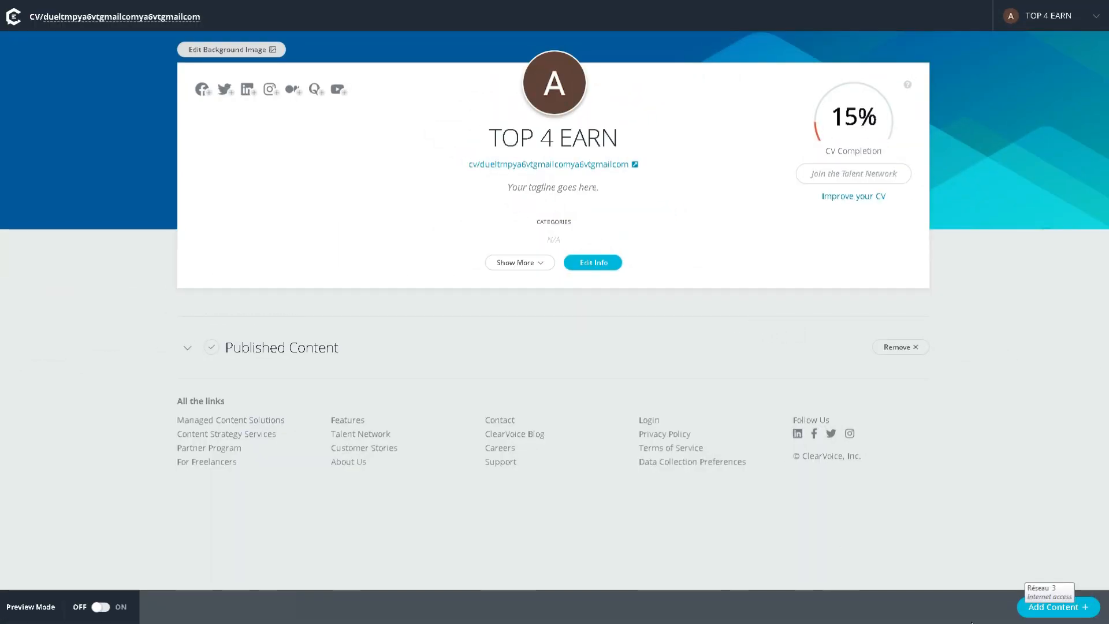
Open the form for adding content to the CV and check its URL and file upload options.
left_click(1046, 607)
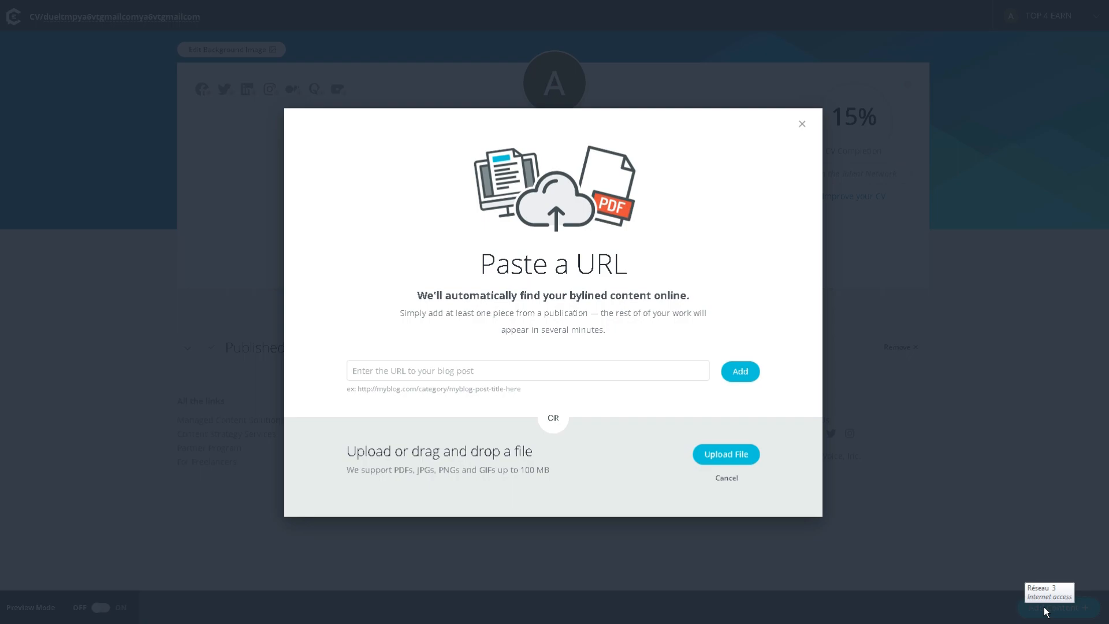
left_click(471, 372)
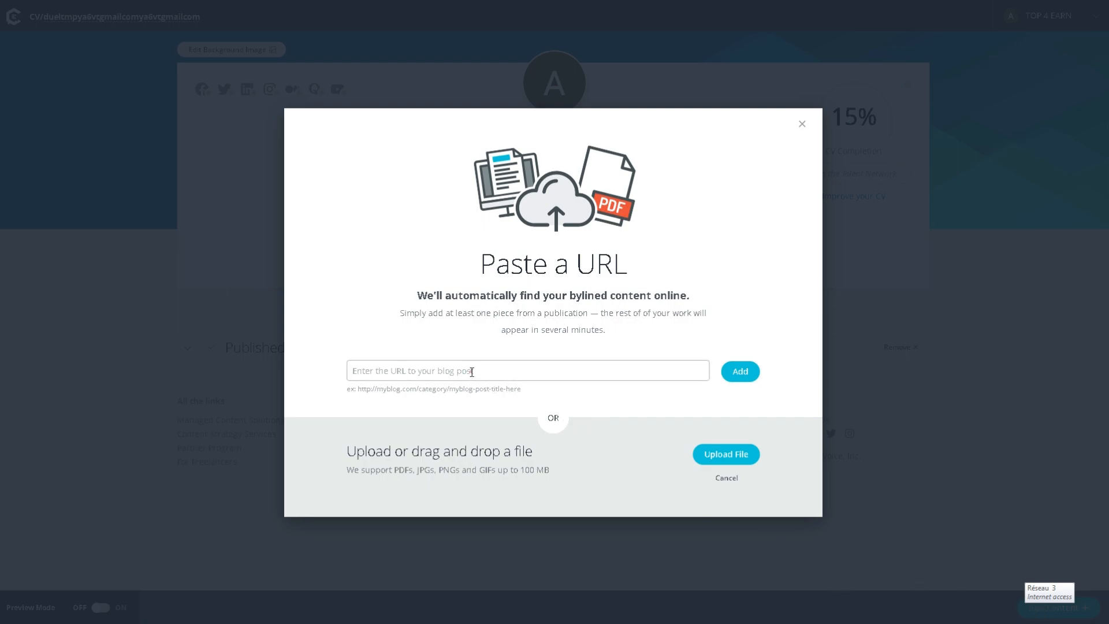
left_click(770, 298)
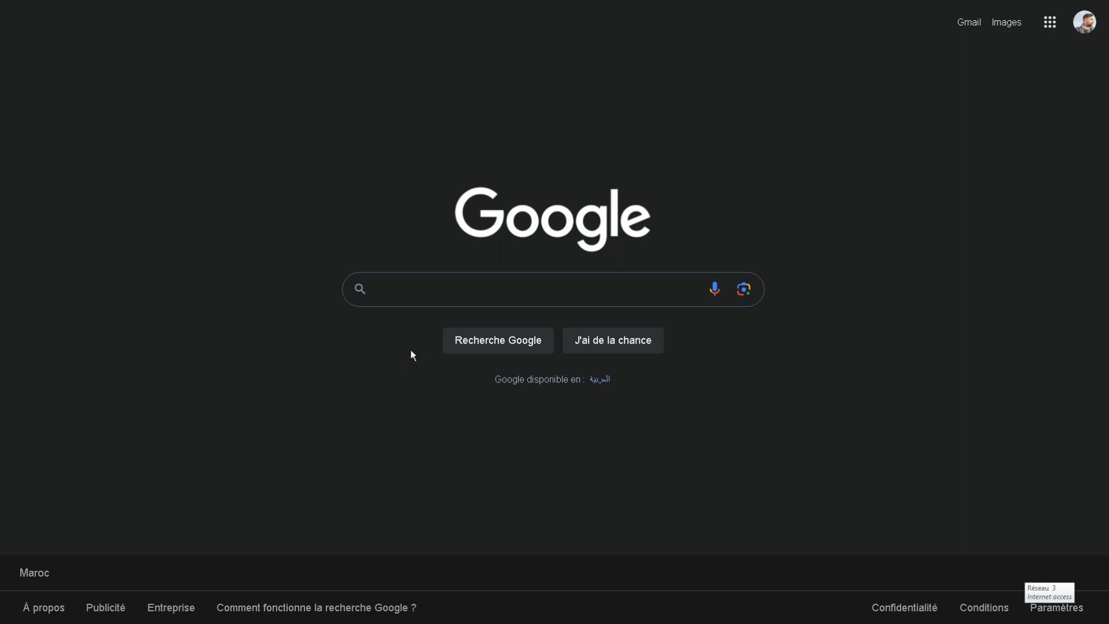
Switch to Google and search for "weight loss tips".
left_click(395, 283)
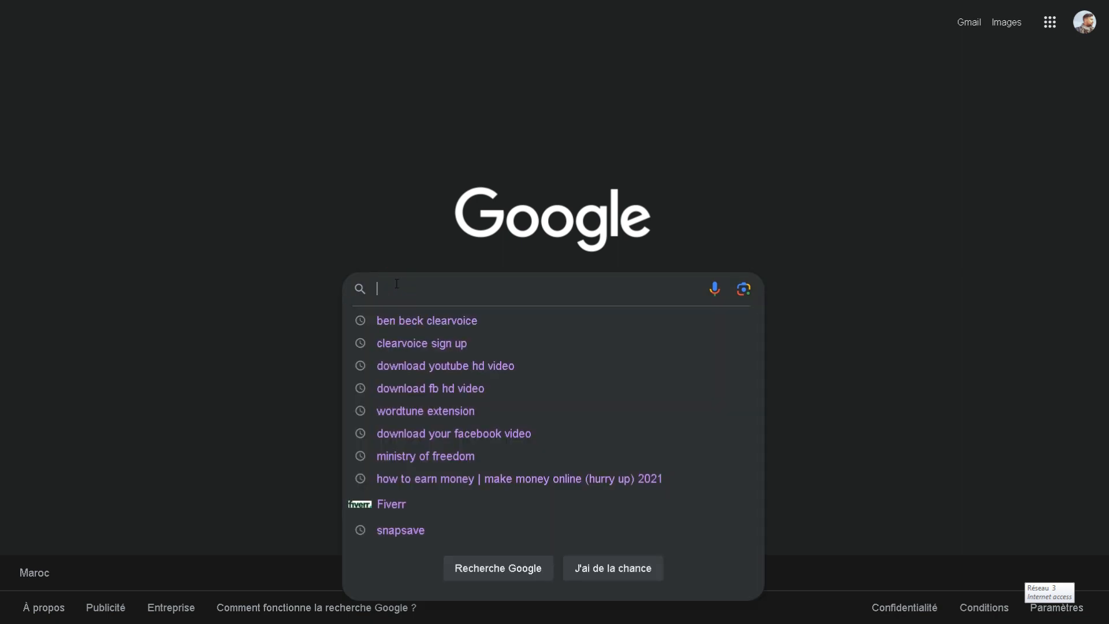
type("we")
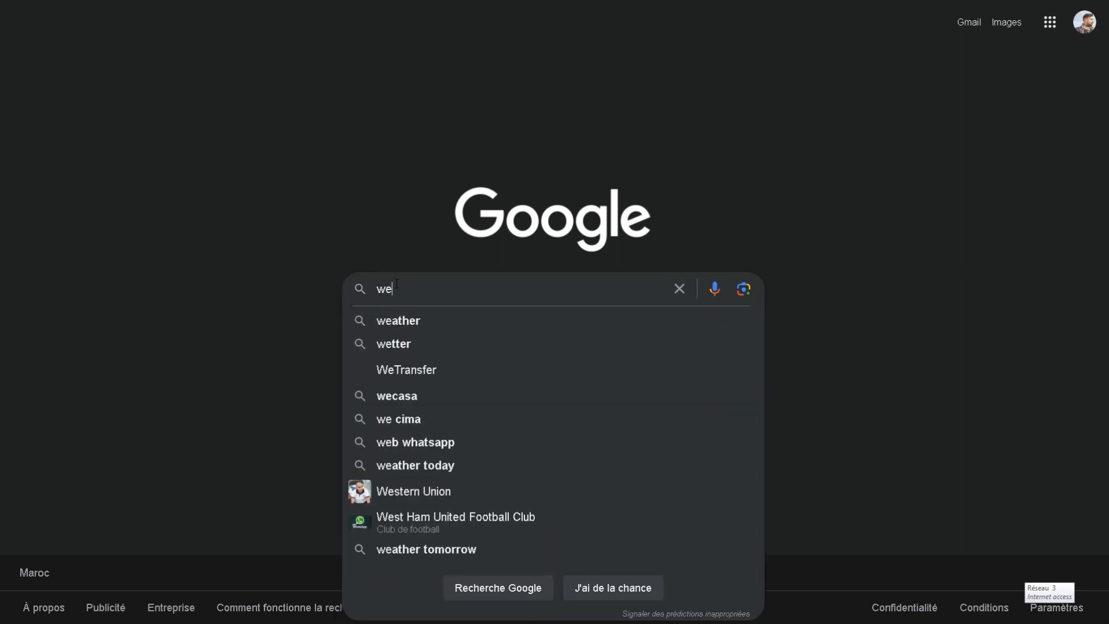
type("ight ")
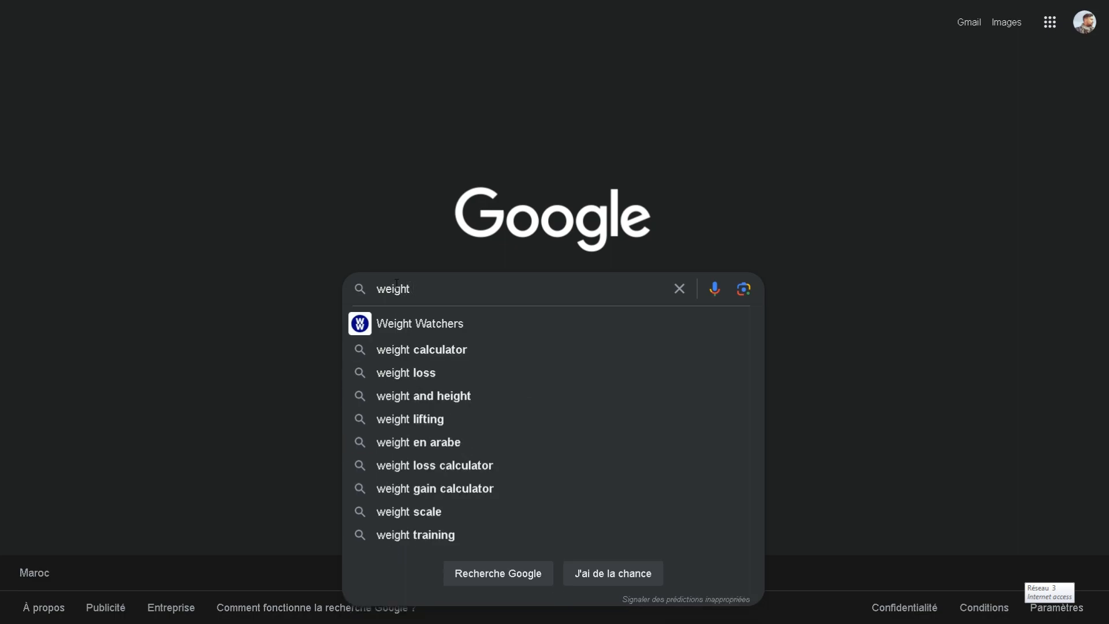
type("lose")
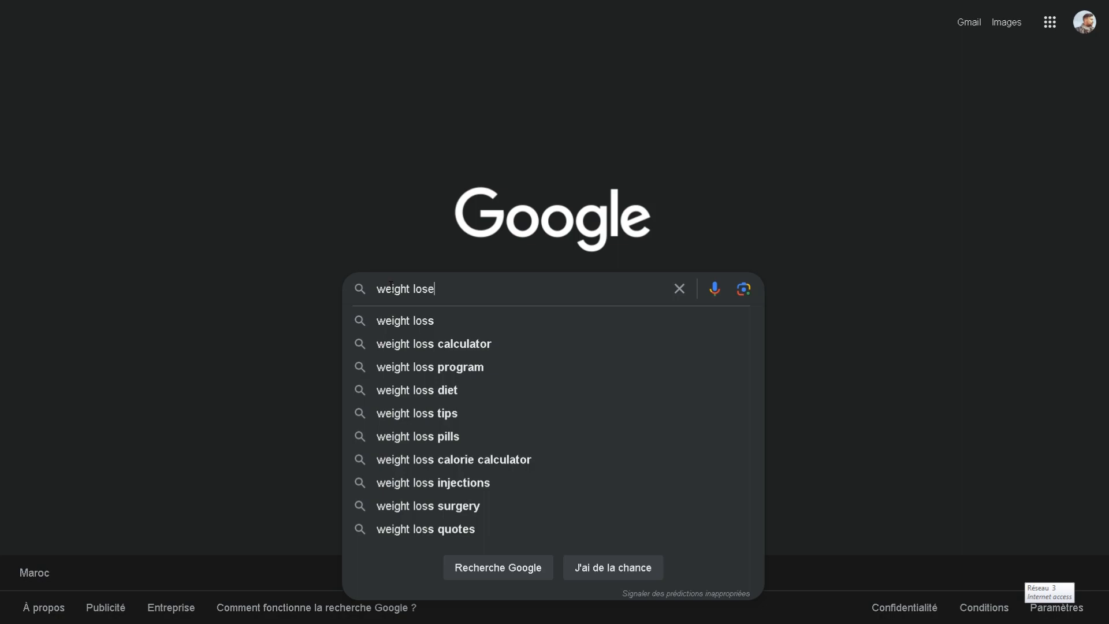
type(" tip")
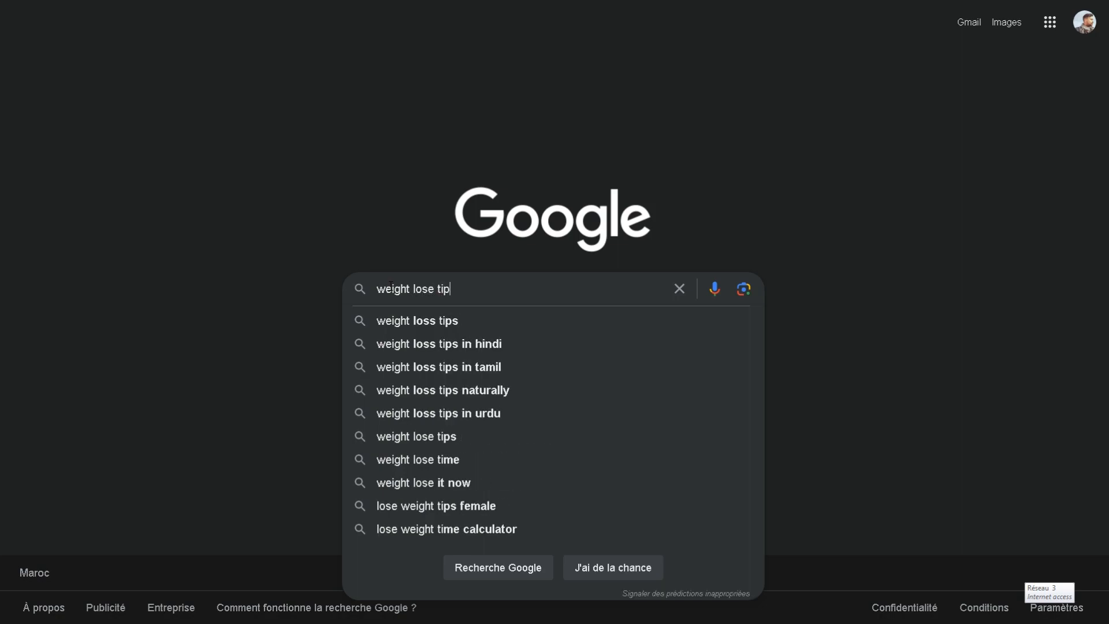
type("s")
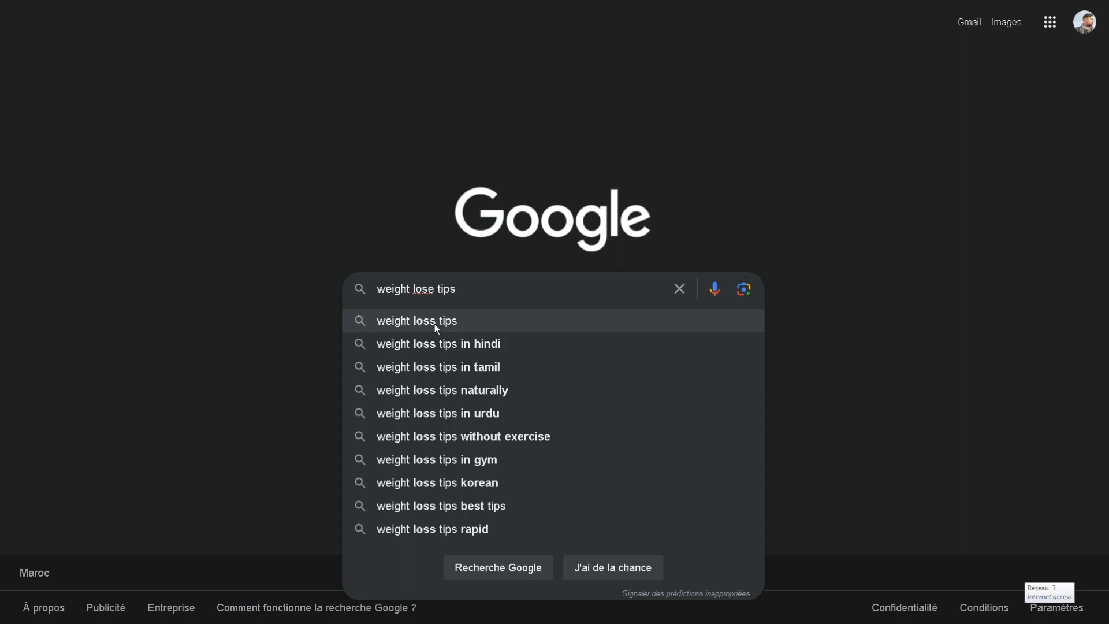
left_click(434, 320)
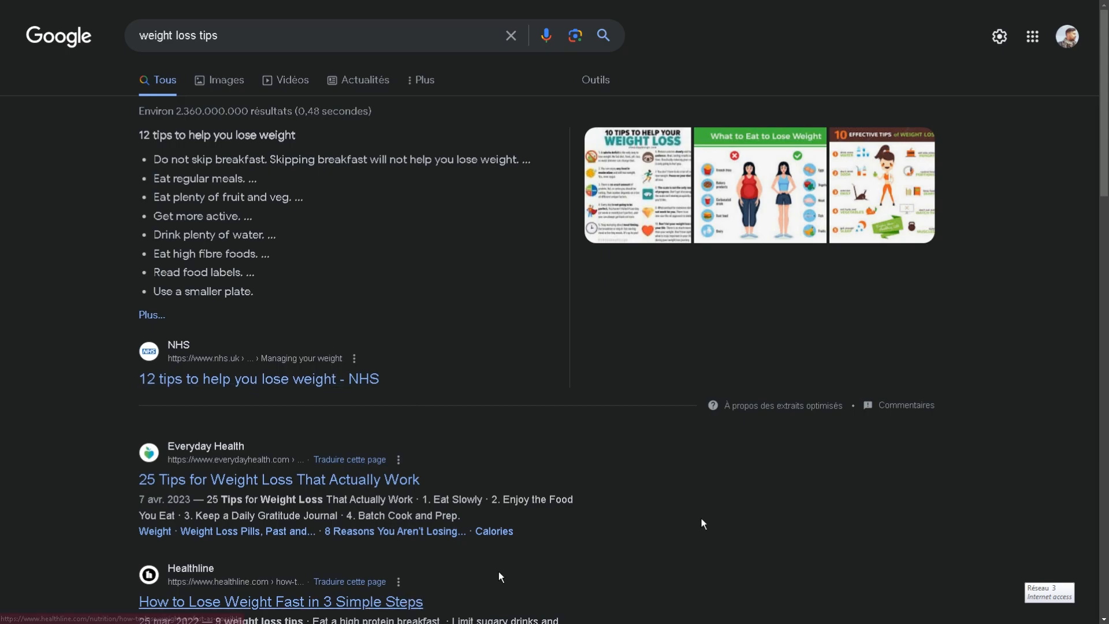
Open Healthline's "How to Lose Weight Fast in 3 Simple Steps" article and copy its first two paragraphs.
scroll(1104, 95, "down", 4)
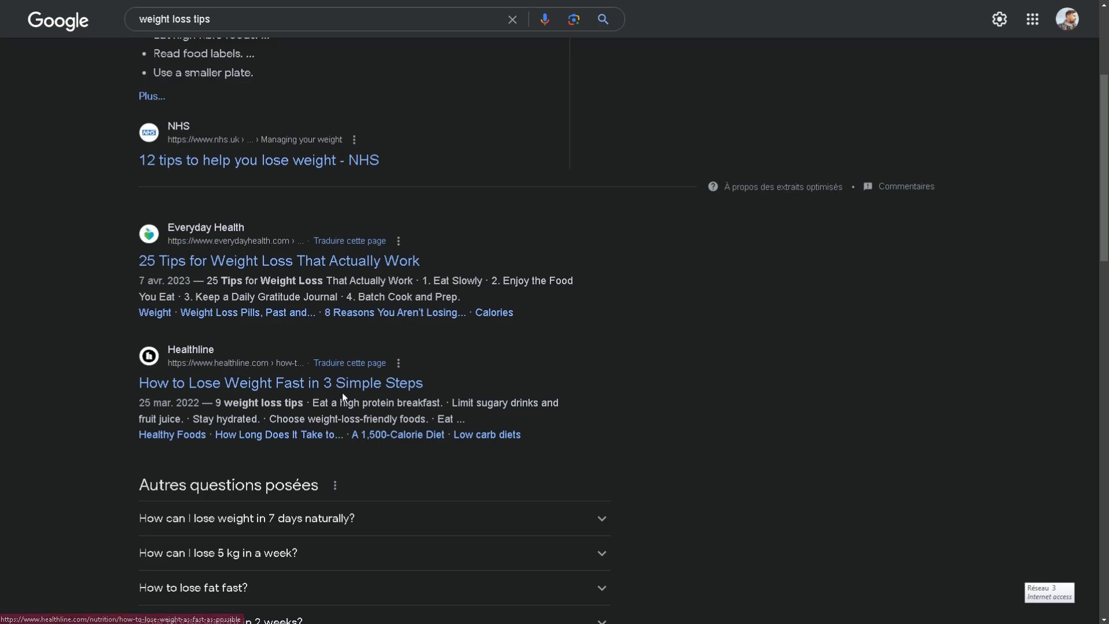
left_click(325, 384)
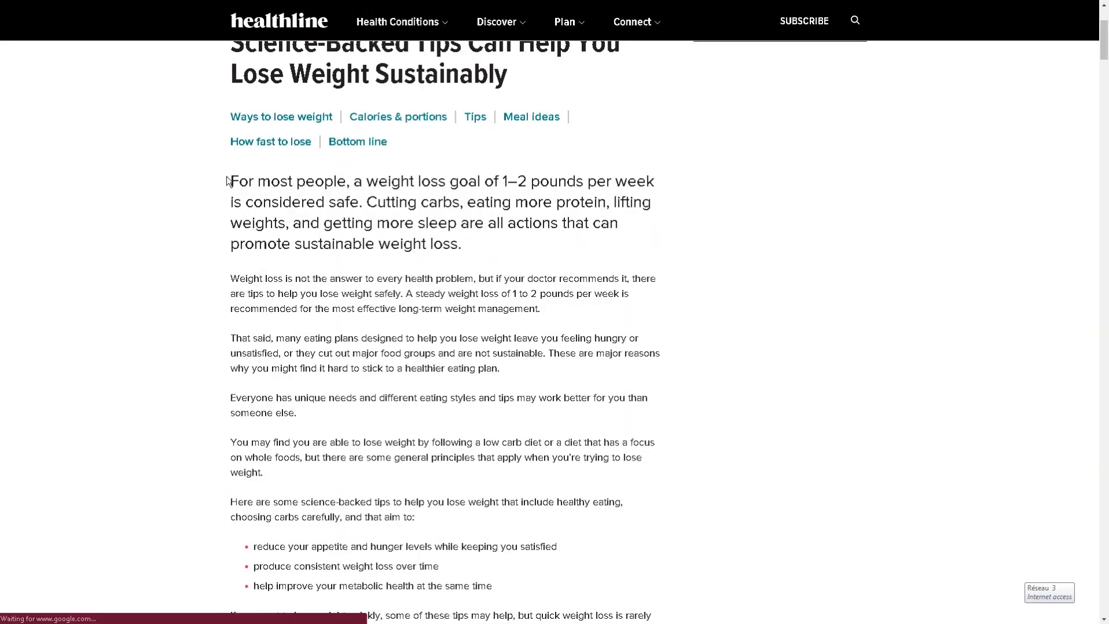
left_click_drag(241, 179, 553, 316)
right_click(547, 288)
left_click(598, 297)
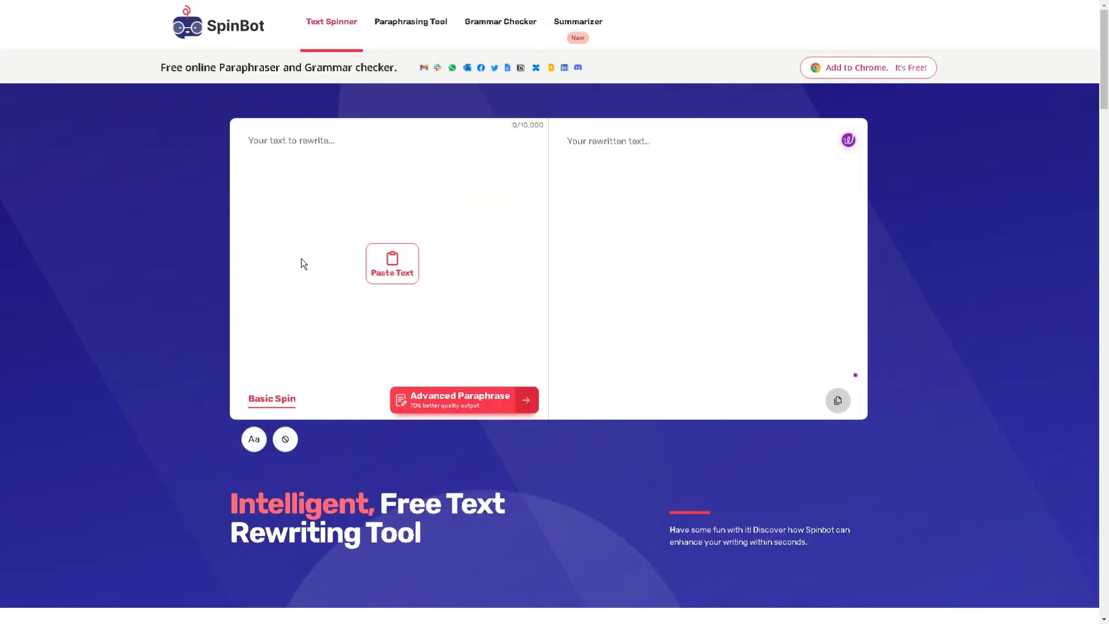
Paste the copied Healthline paragraphs into SpinBot's text spinner and rewrite them with Basic Spin.
left_click(381, 254)
left_click_drag(144, 66, 397, 79)
left_click(414, 153)
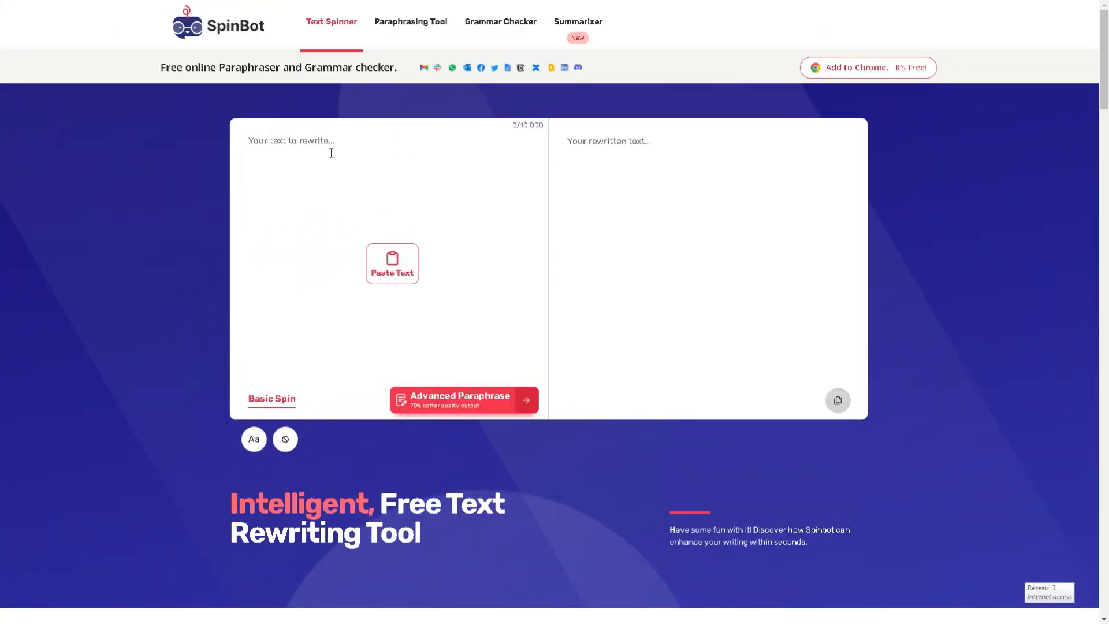
left_click(329, 148)
right_click(329, 148)
left_click(393, 218)
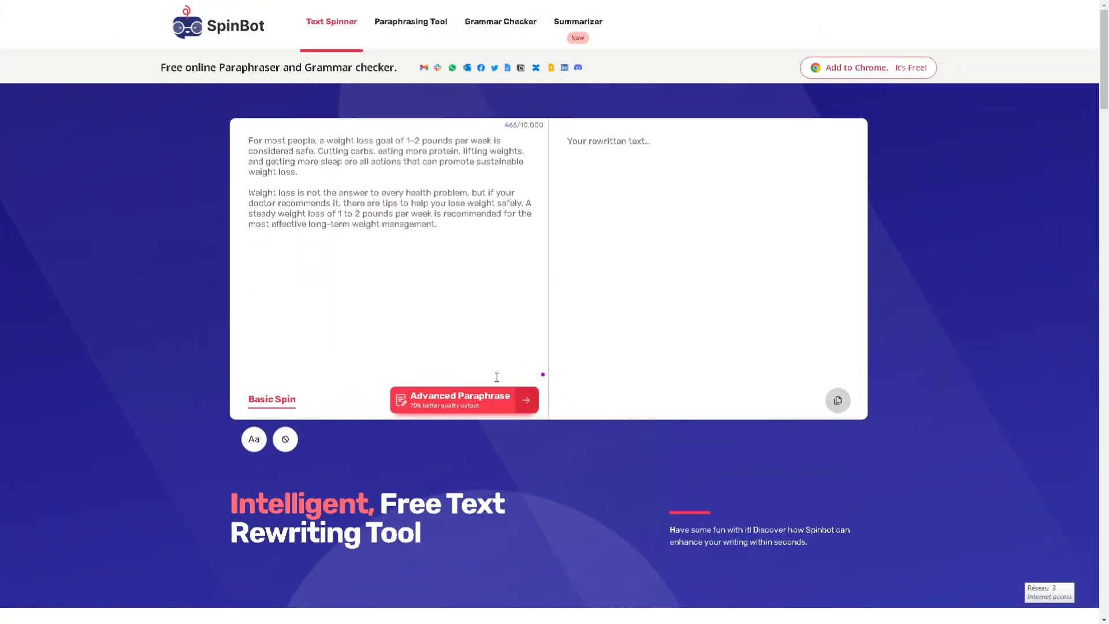
left_click(266, 399)
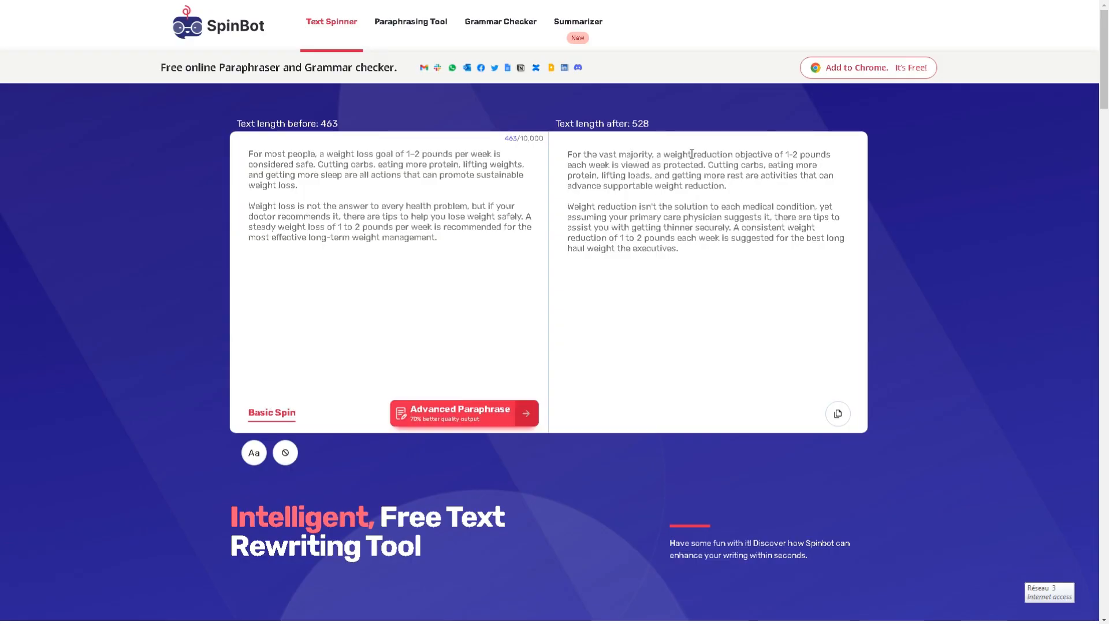
Copy both paragraphs of the rewritten text from SpinBot's output.
left_click_drag(684, 253, 567, 156)
right_click(567, 156)
left_click(601, 177)
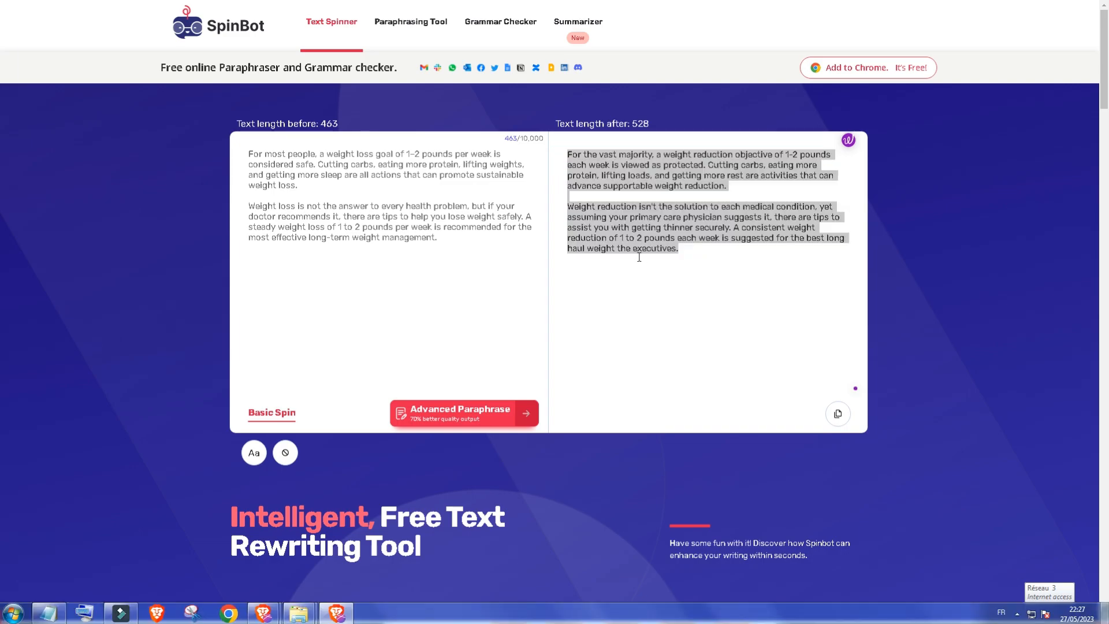
left_click(643, 268)
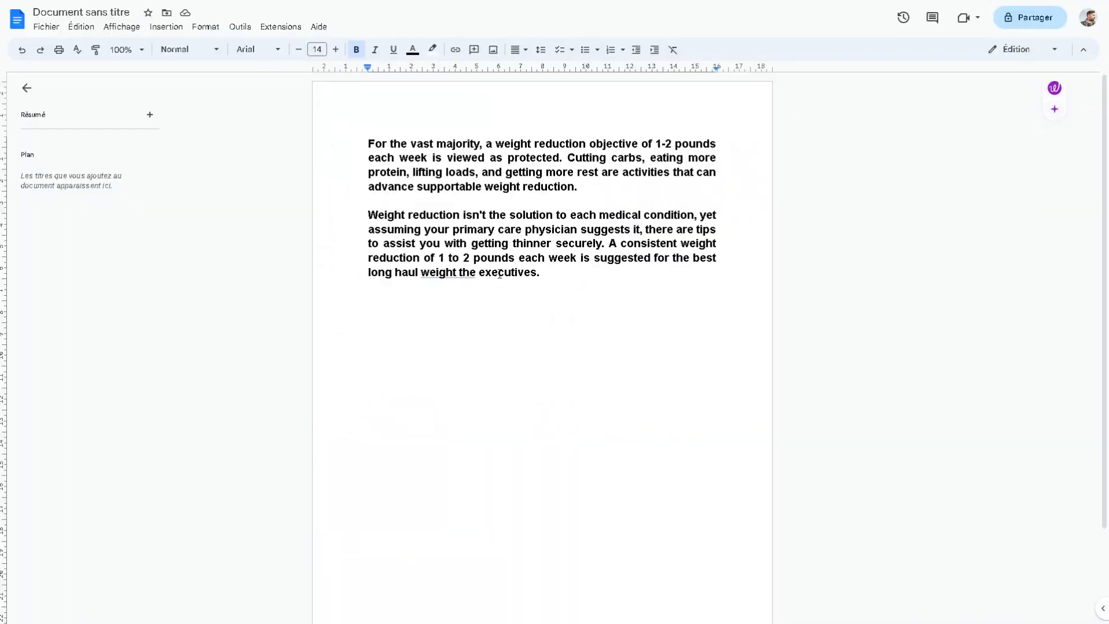
Check the rewritten paragraphs in the untitled Google Docs document and download it as a PDF.
left_click_drag(572, 276, 373, 143)
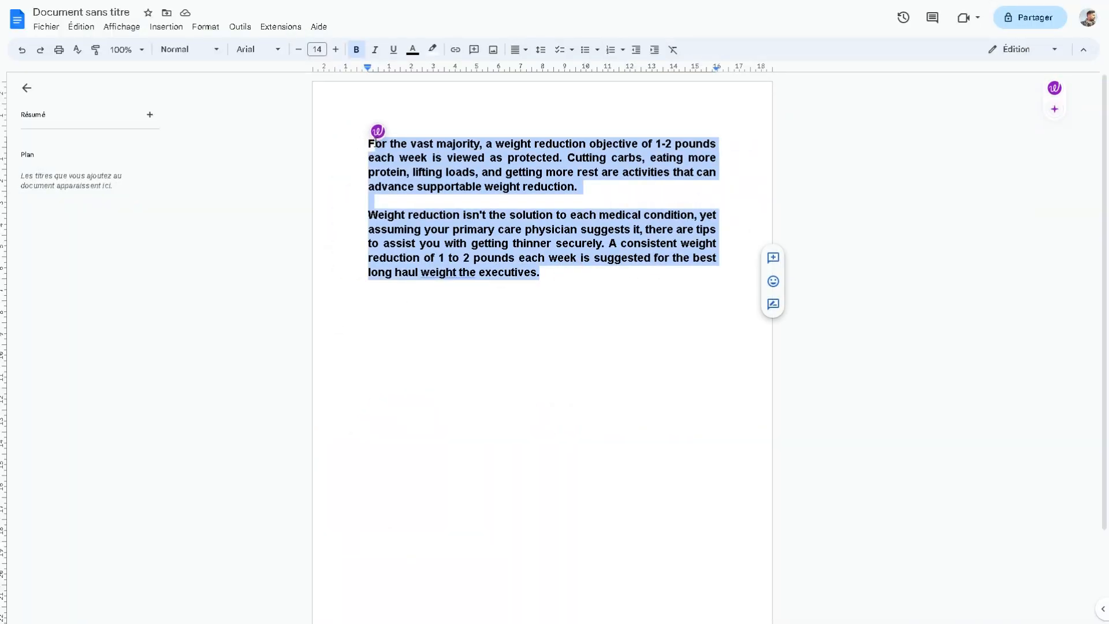
left_click(369, 143)
left_click(605, 292, "shift")
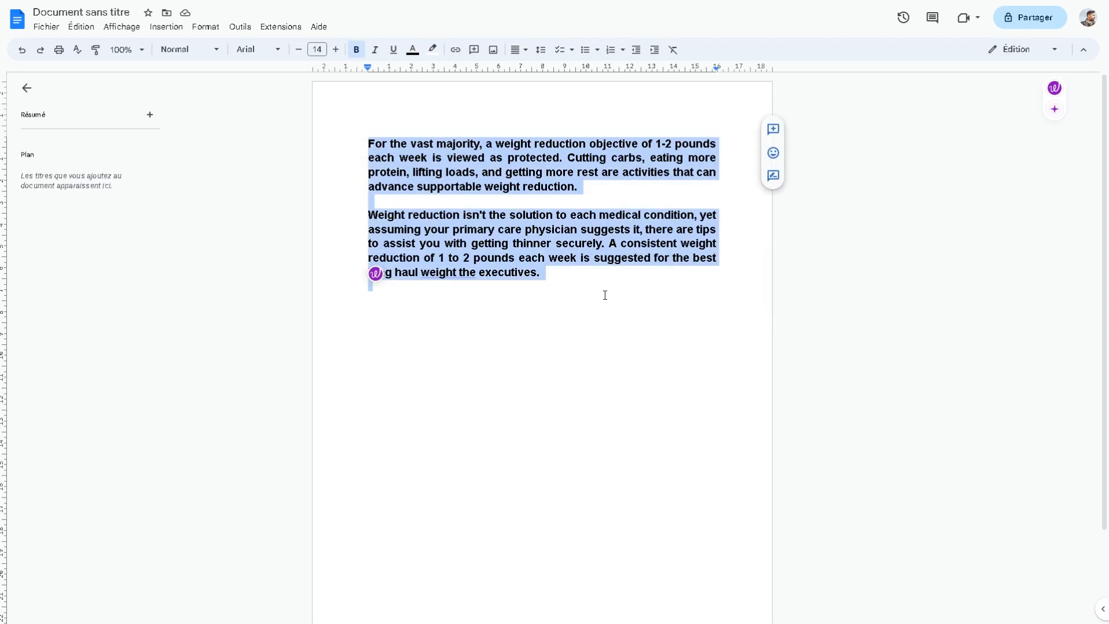
left_click(607, 284)
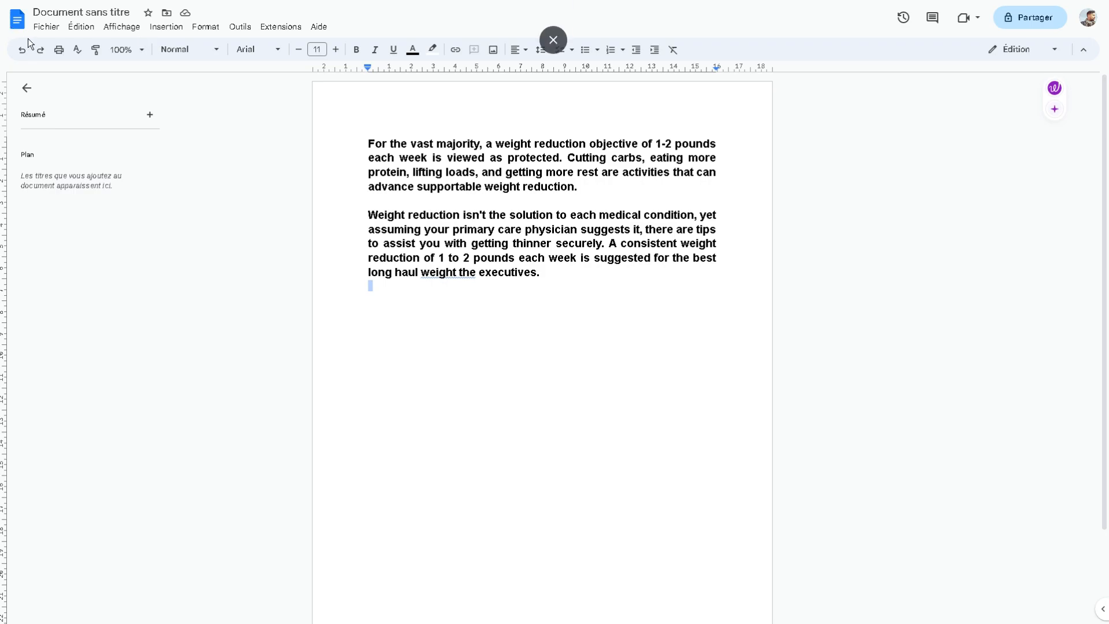
left_click(42, 27)
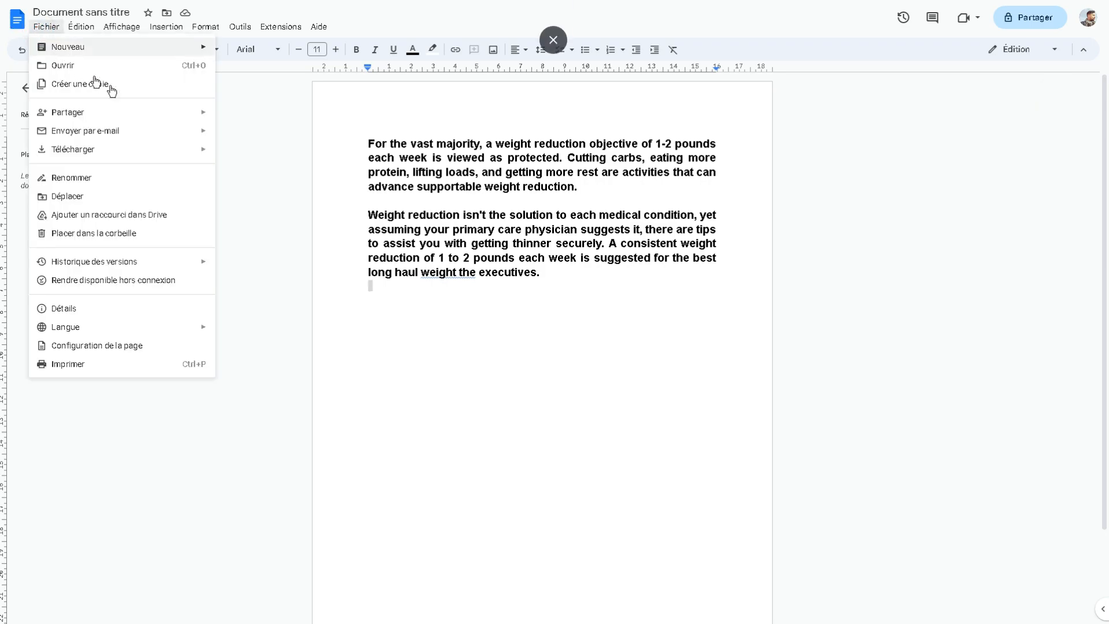
mouse_move(112, 150)
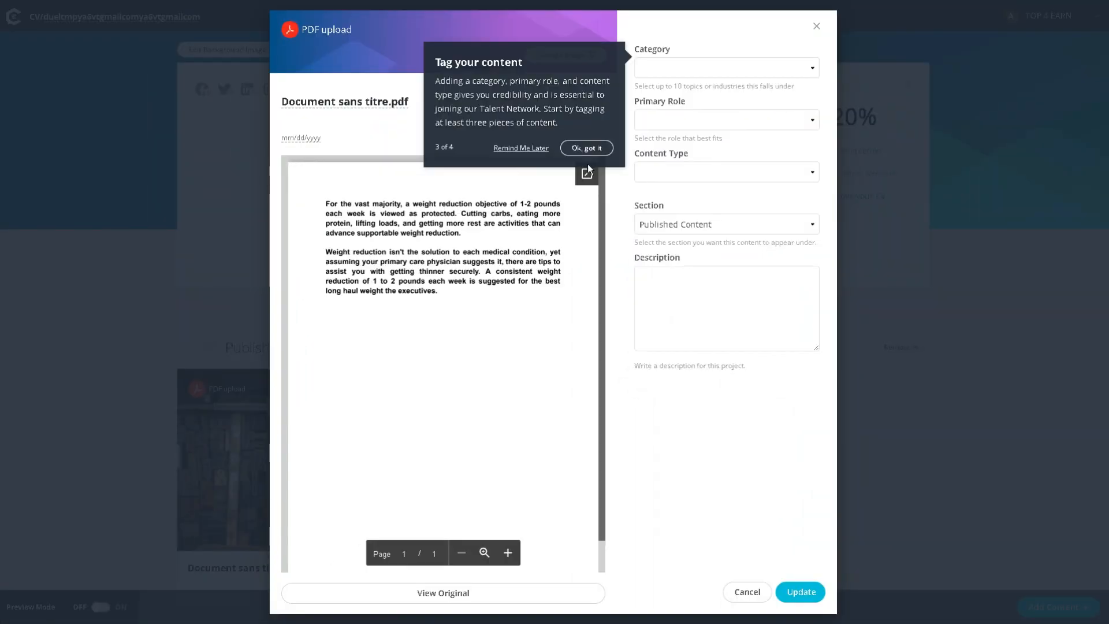
Dismiss the content tagging tip and set the uploaded PDF's category to Advertising under Advertising & Marketing.
left_click(521, 149)
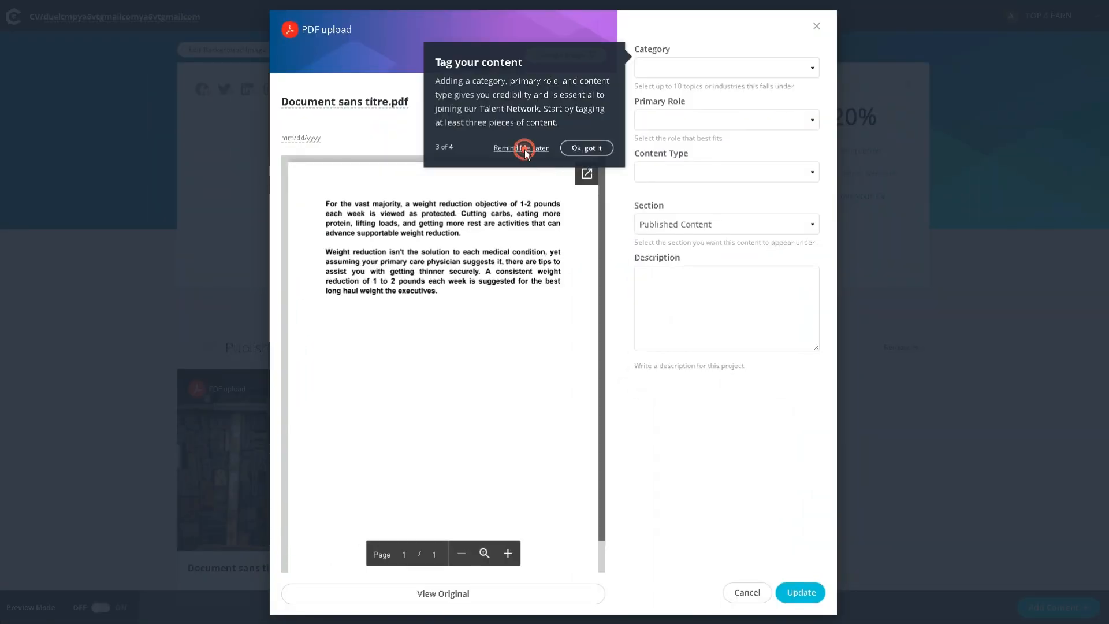
left_click(815, 68)
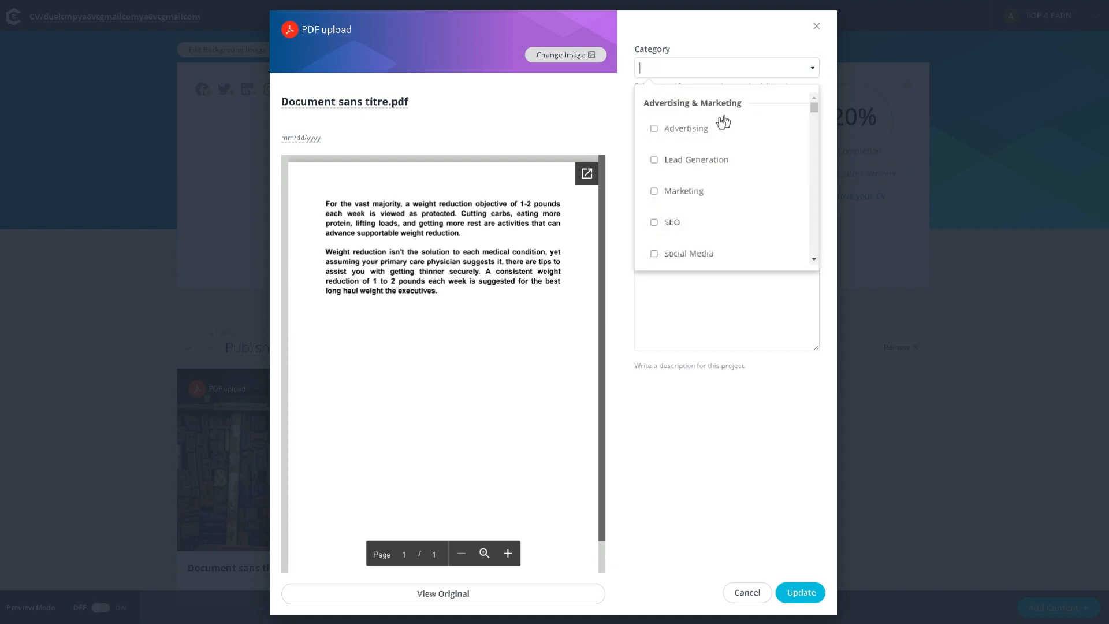
left_click(668, 129)
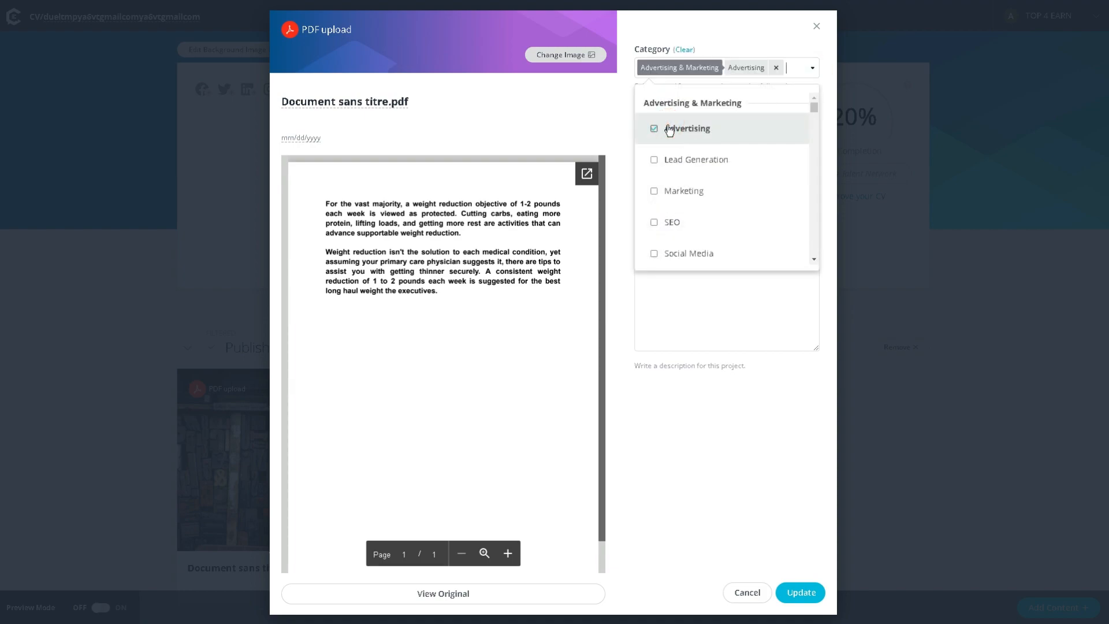
left_click(668, 130)
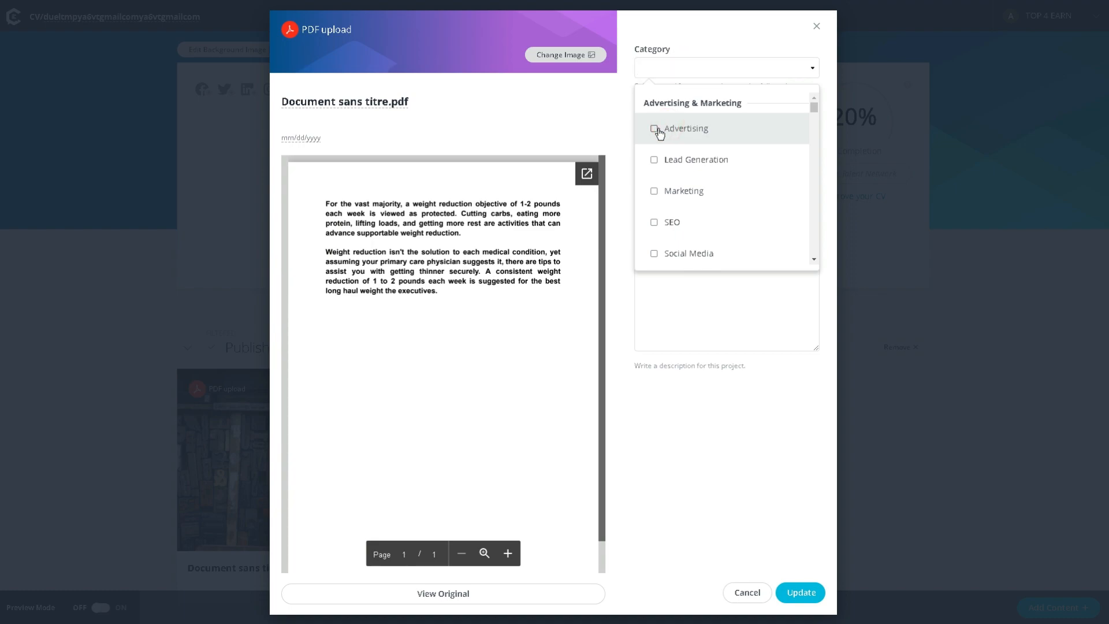
left_click(658, 130)
left_click(736, 29)
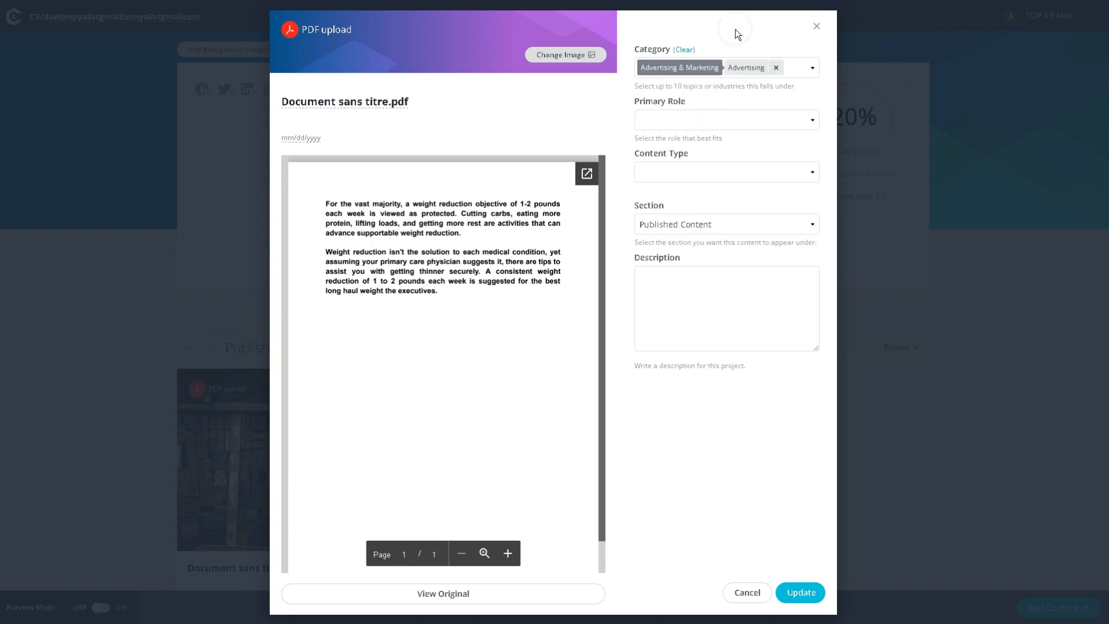
Tag the PDF with primary role Content Strategist, content type Animation and section Published Content.
left_click(714, 115)
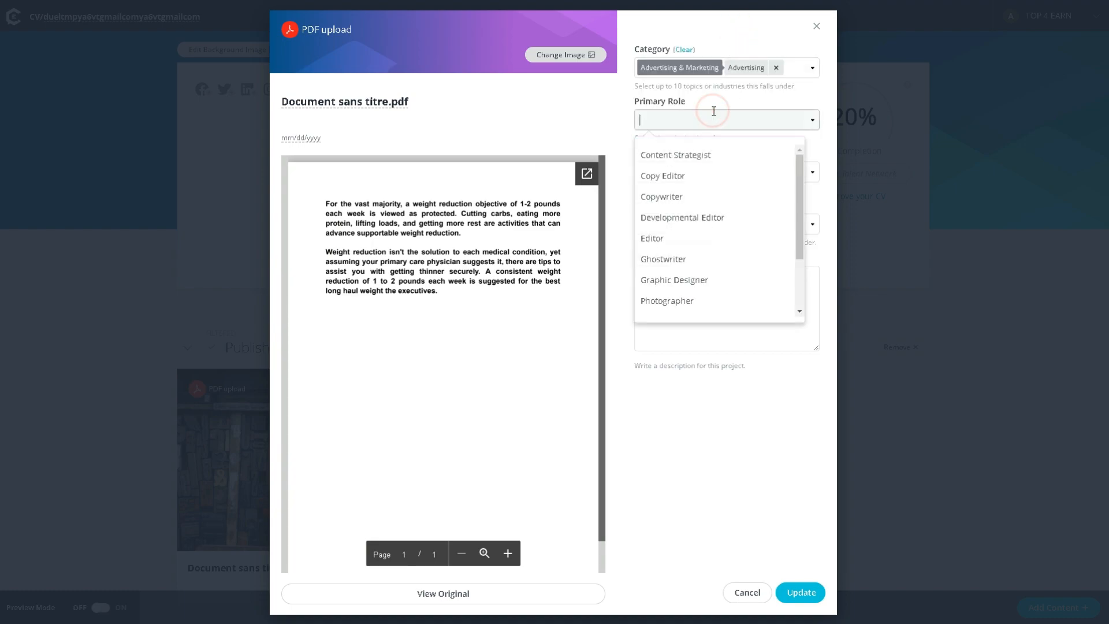
left_click(705, 155)
left_click(675, 171)
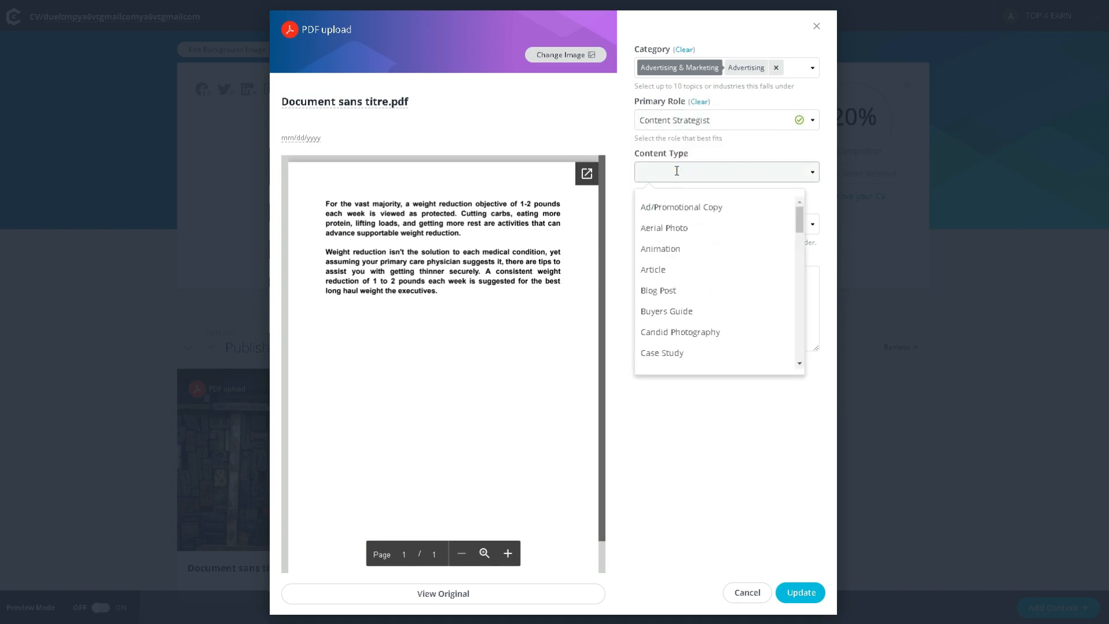
left_click(674, 250)
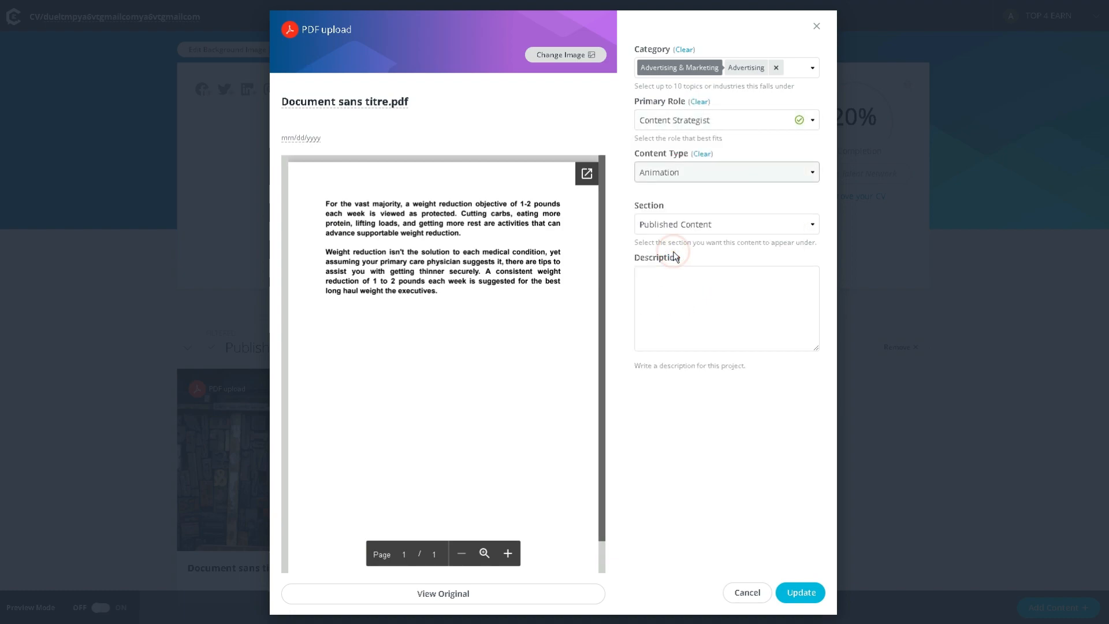
left_click(674, 225)
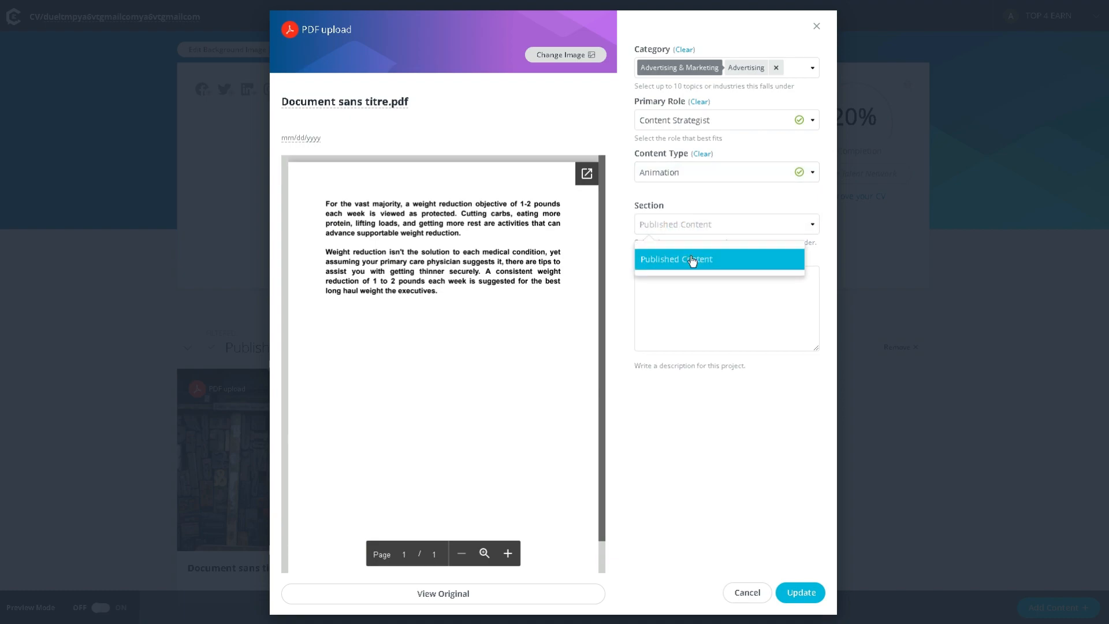
left_click(692, 260)
Copy the PDF's second paragraph into the description and save the content piece to the CV.
left_click(689, 276)
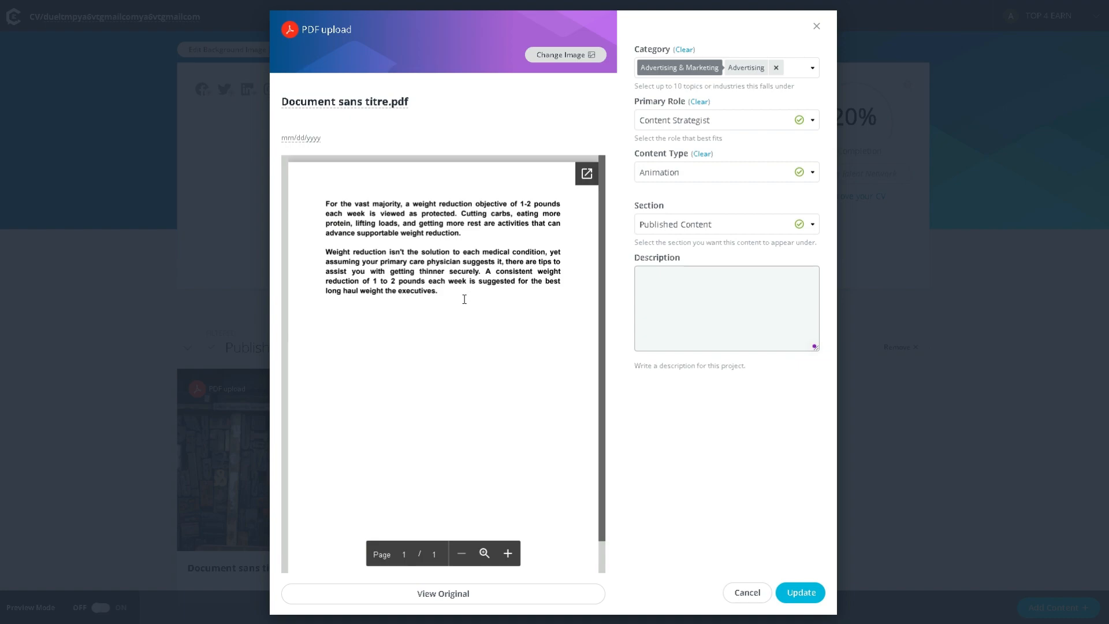
left_click_drag(441, 297, 718, 280)
right_click(719, 280)
left_click(742, 346)
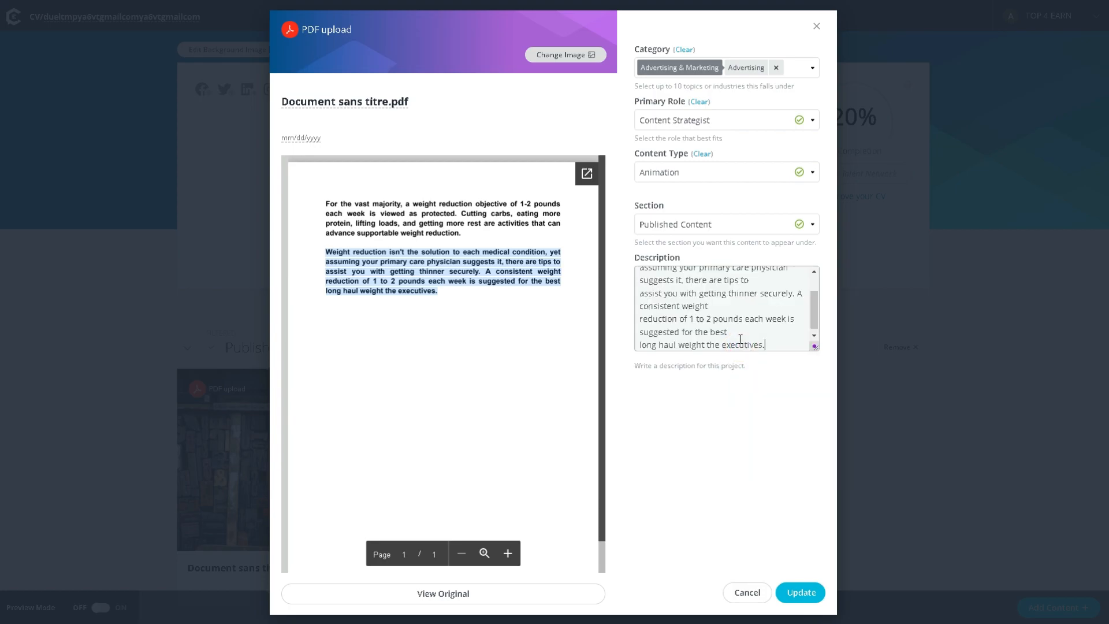
left_click(797, 592)
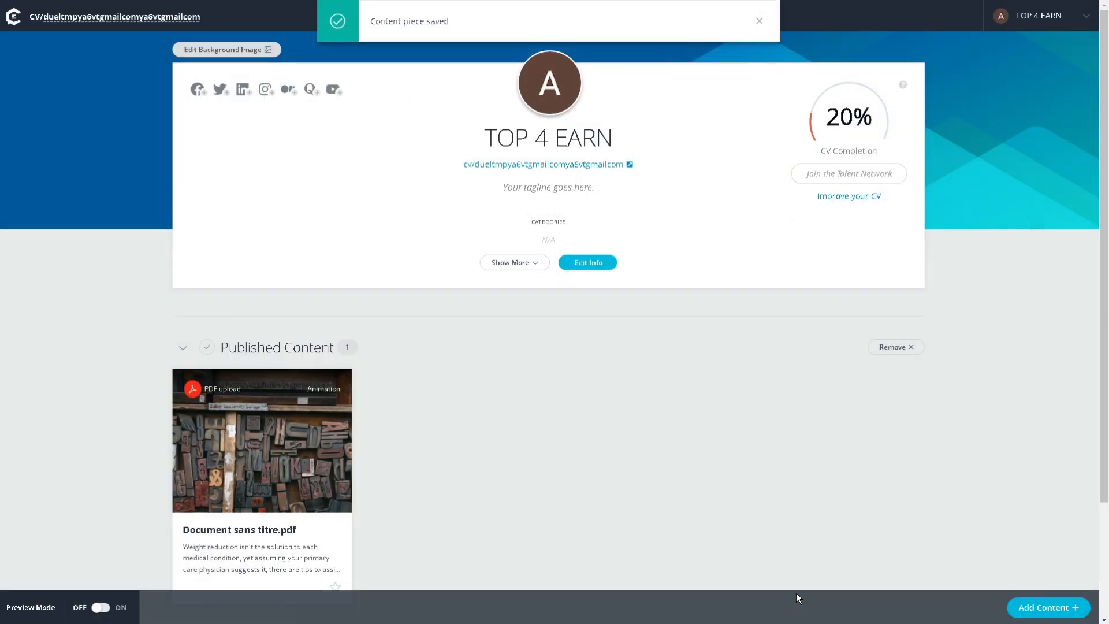
scroll(506, 417, "down", 2)
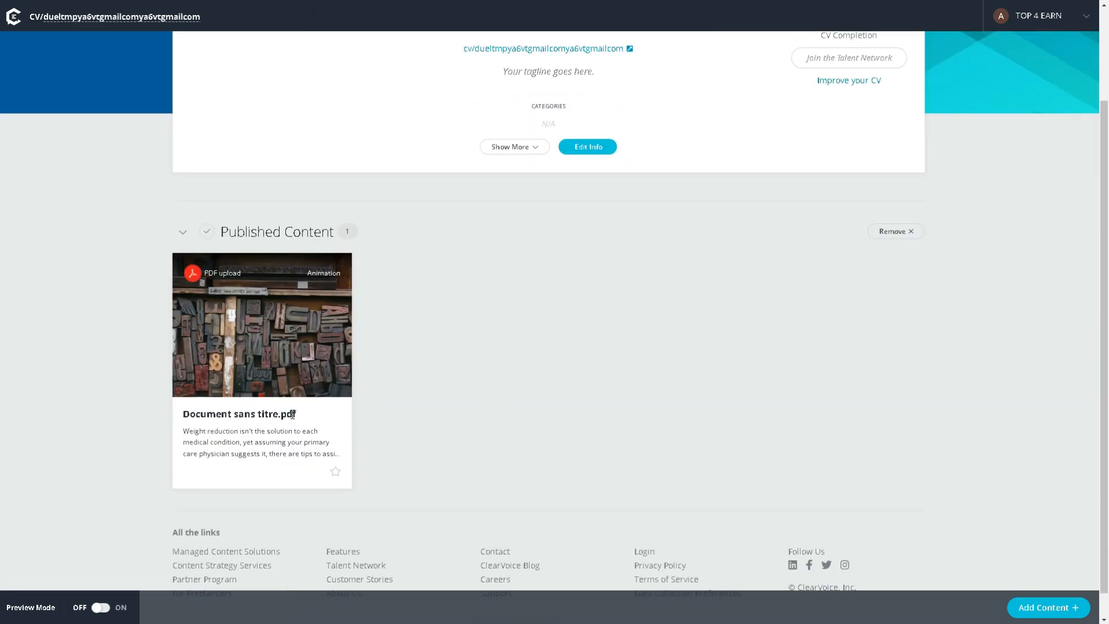
scroll(289, 415, "up", 2)
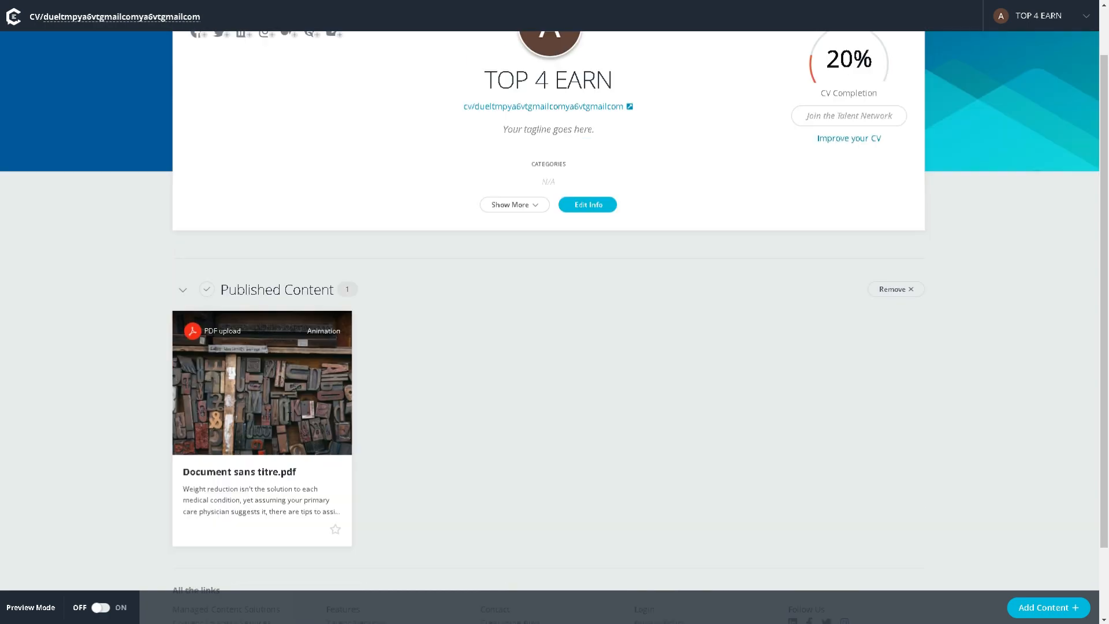